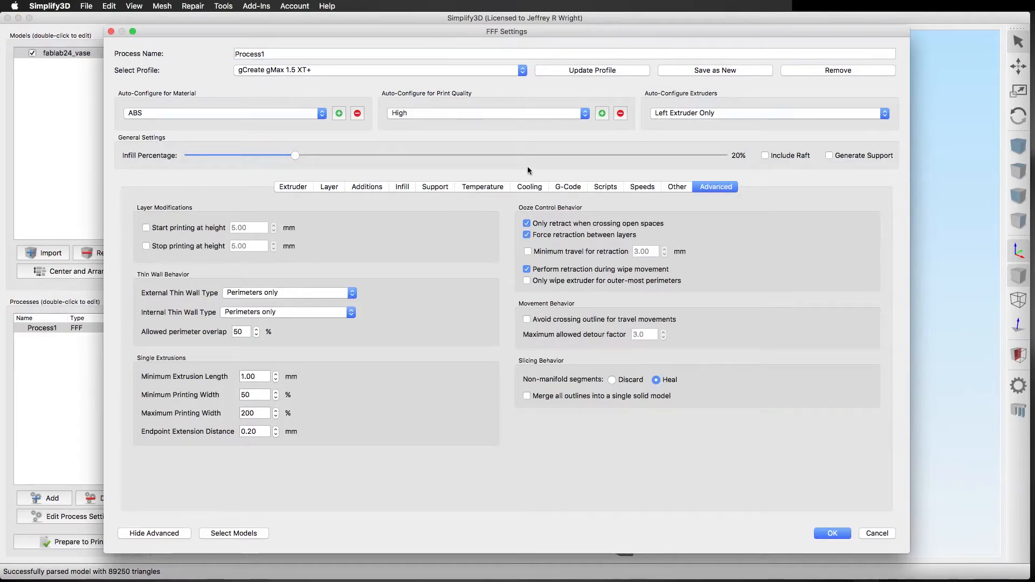
Close the process settings and split Process1 at a height of 5 mm using the Variable Settings Wizard.
click(838, 537)
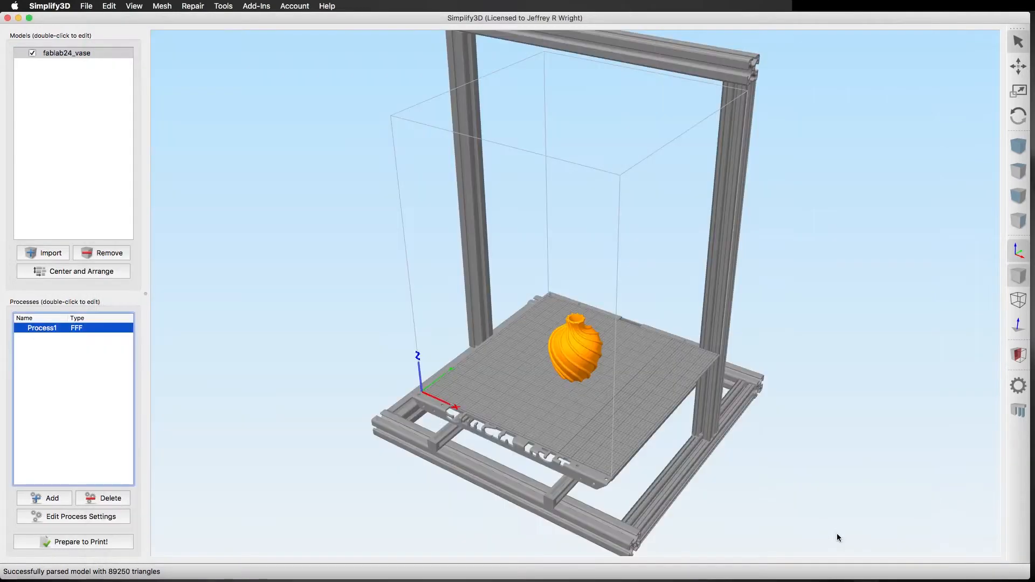
click(576, 345)
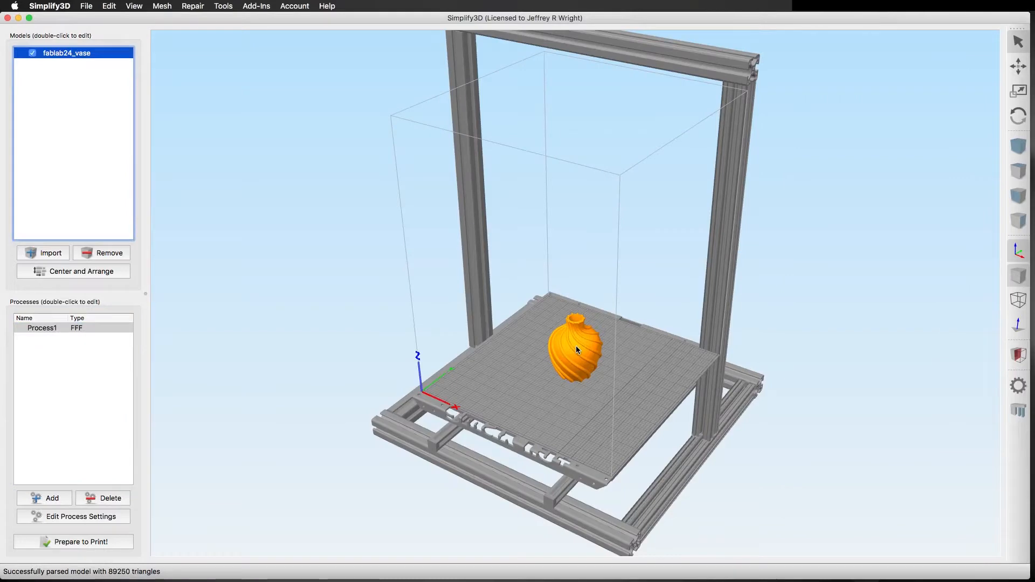
click(216, 7)
click(233, 51)
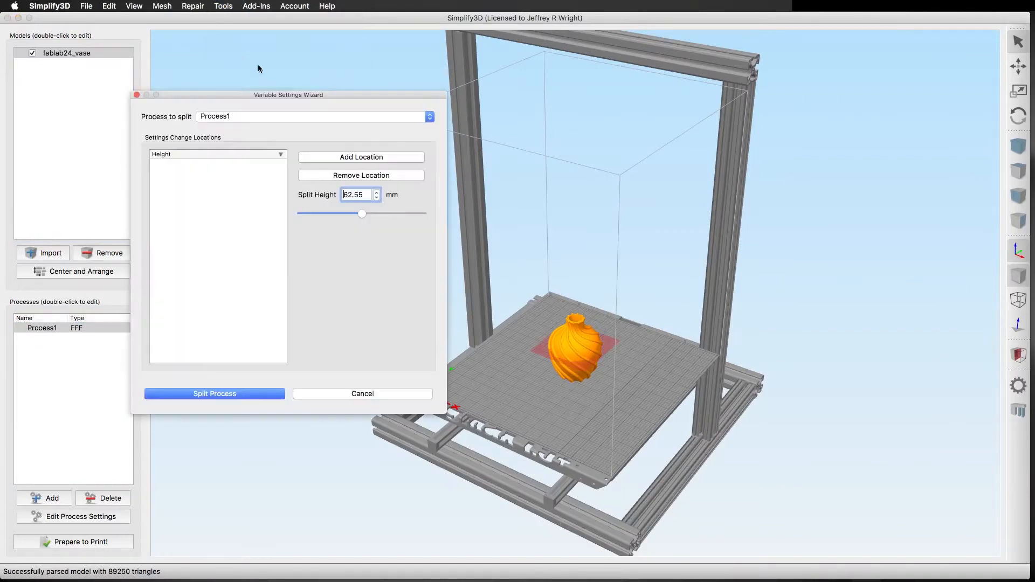
double_click(342, 195)
text(5)
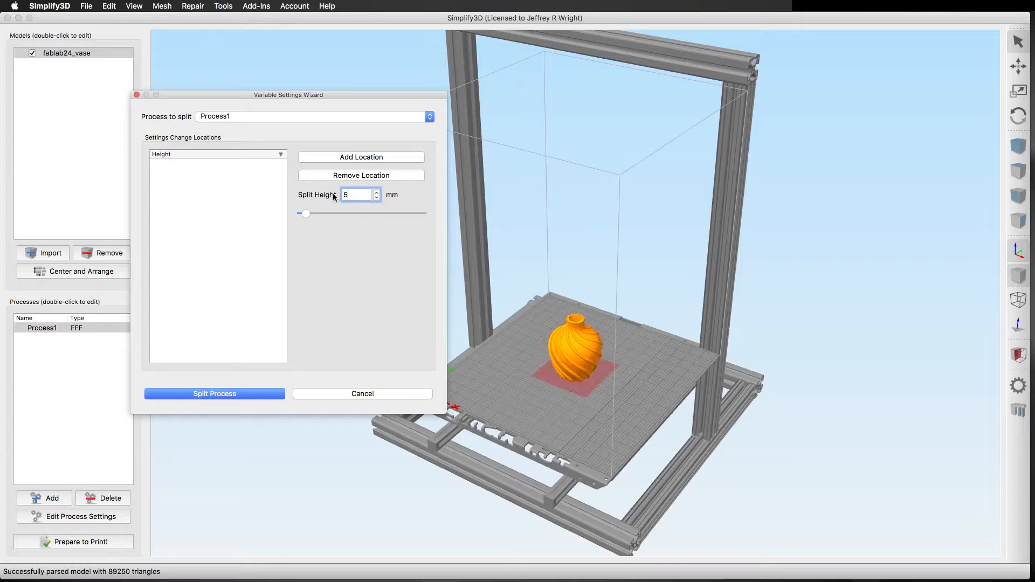
click(349, 159)
click(208, 394)
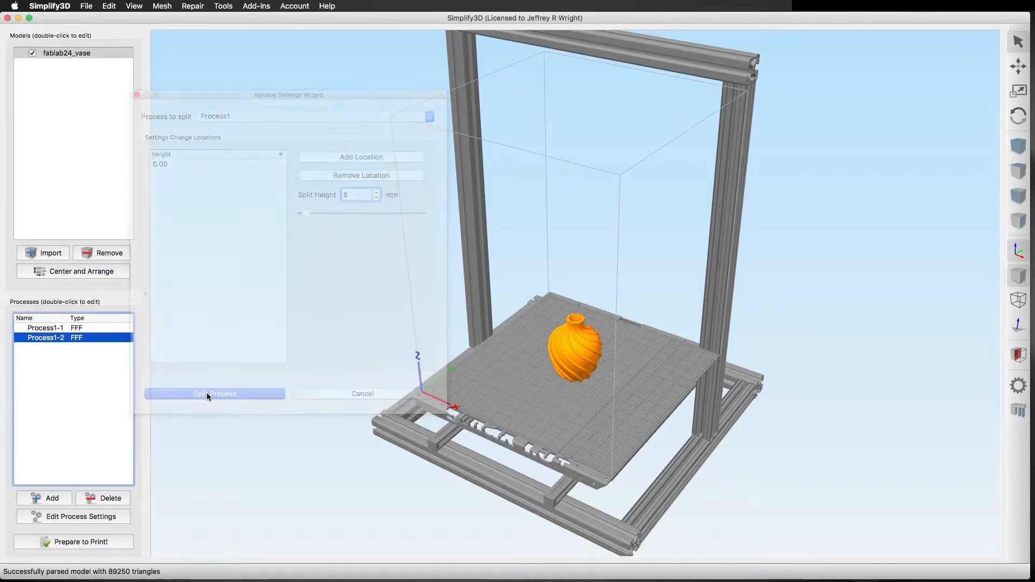
Check the start and stop printing heights in the layer modifications of Process1-1.
double_click(64, 329)
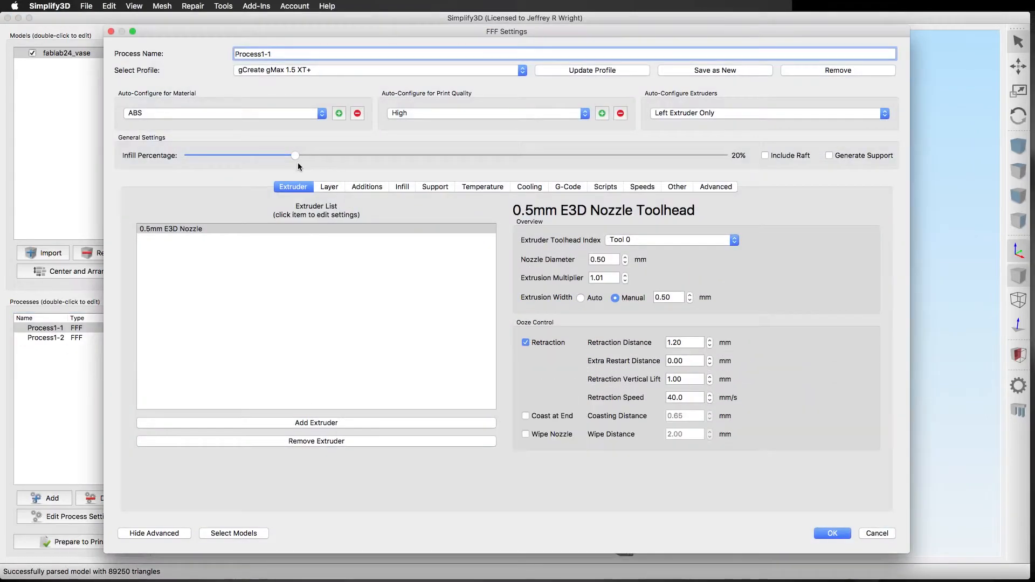
click(707, 187)
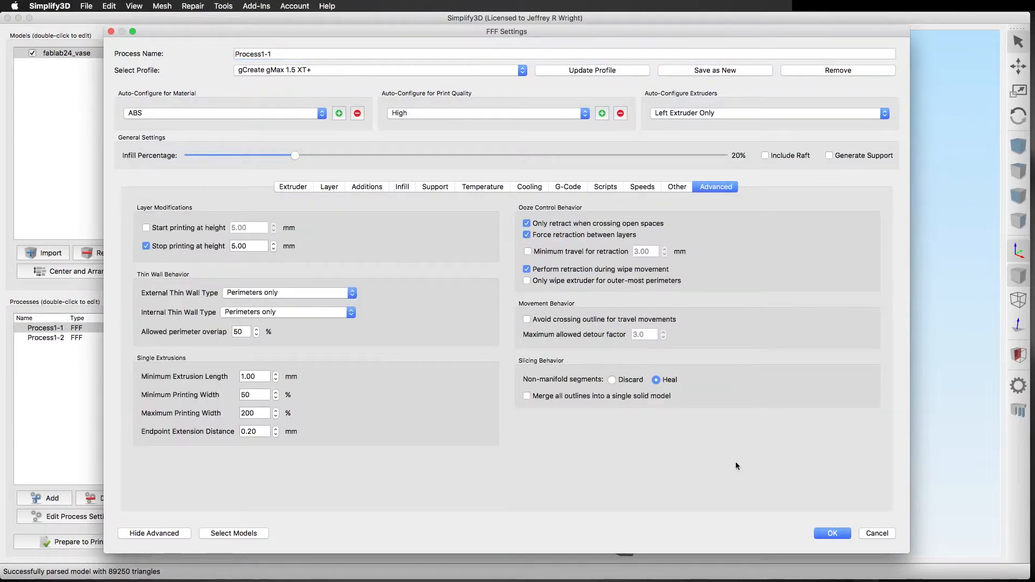
click(826, 533)
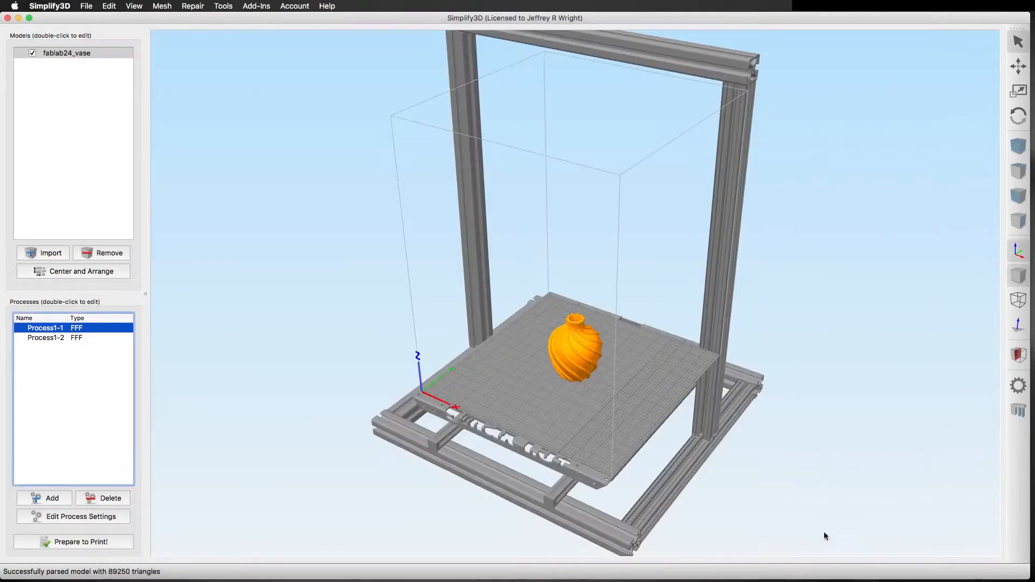
Set the infill percentage of Process1-2 to 5% and check its start printing height.
double_click(47, 338)
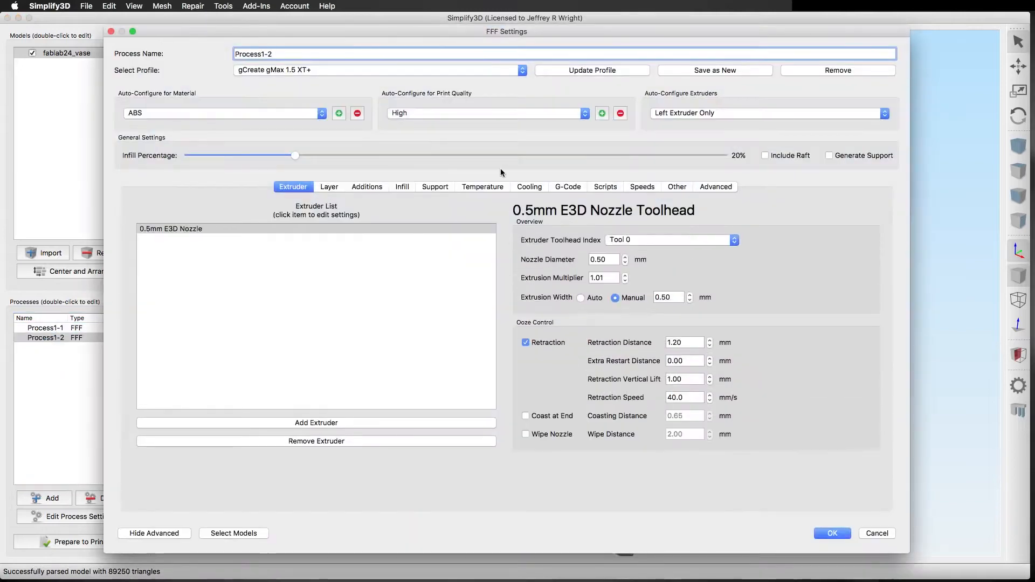
drag(293, 155, 216, 156)
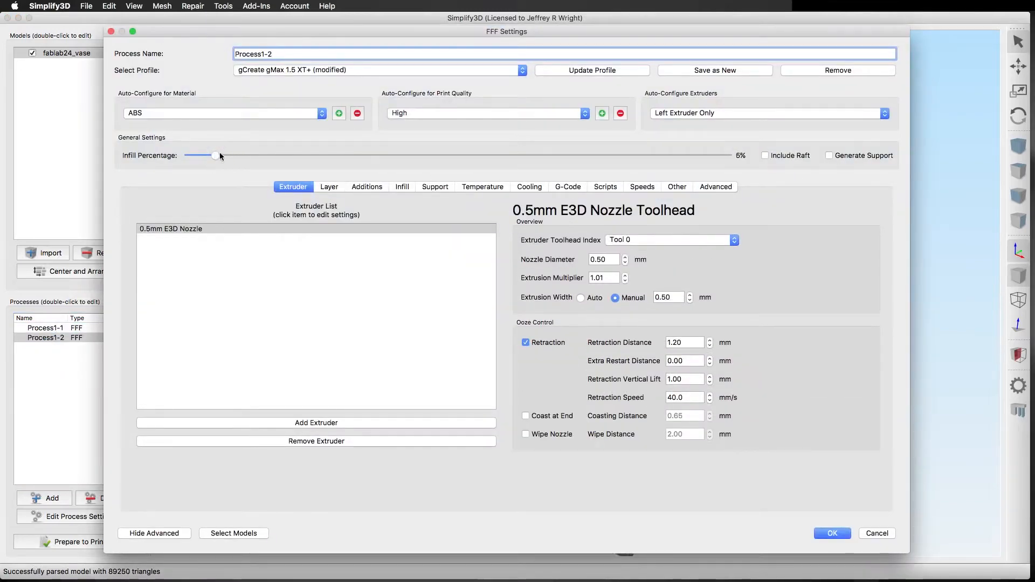
click(716, 187)
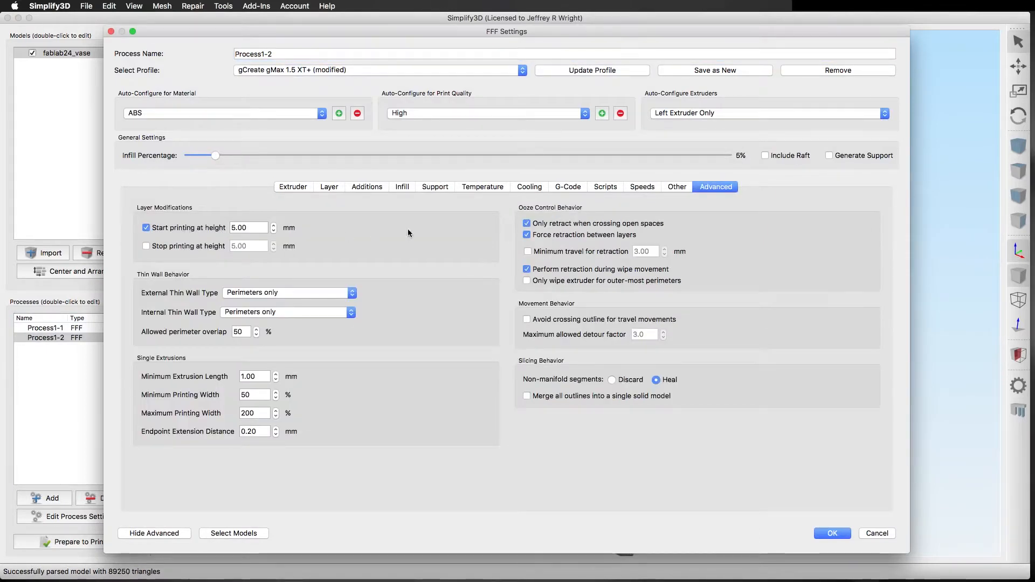
Set both the top solid layers and the bottom solid layers of Process1-2 to 0.
click(332, 186)
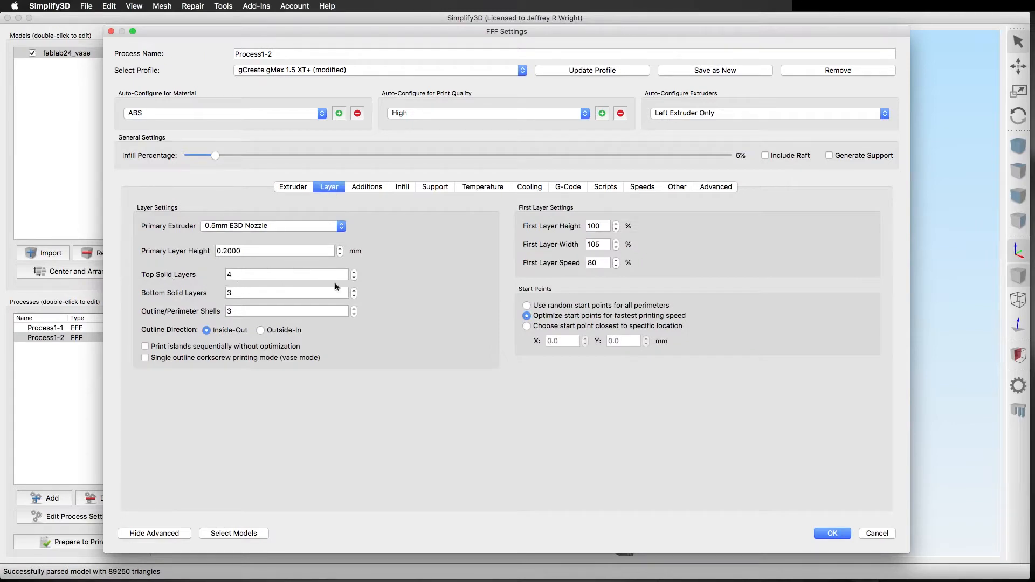
click(354, 278)
click(354, 278)
click(353, 296)
click(354, 296)
click(354, 296)
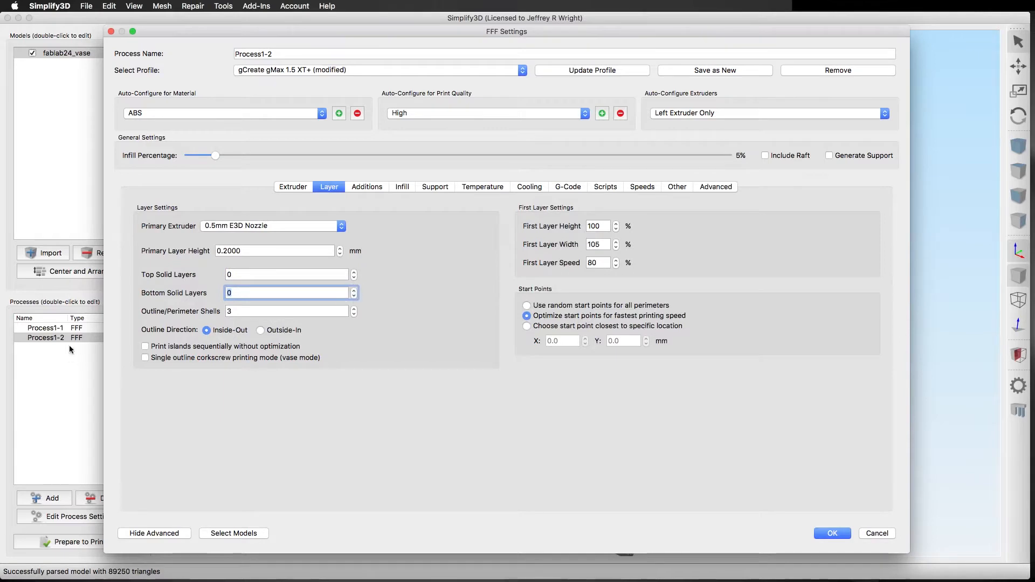
Disable the skirt/brim for Process1-2 and accept the process settings.
click(365, 188)
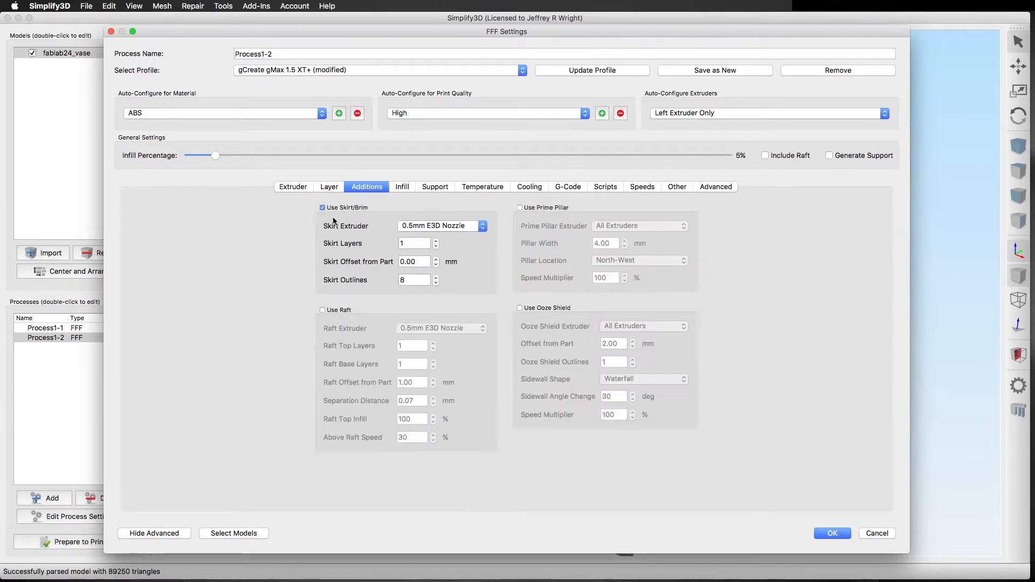
click(323, 208)
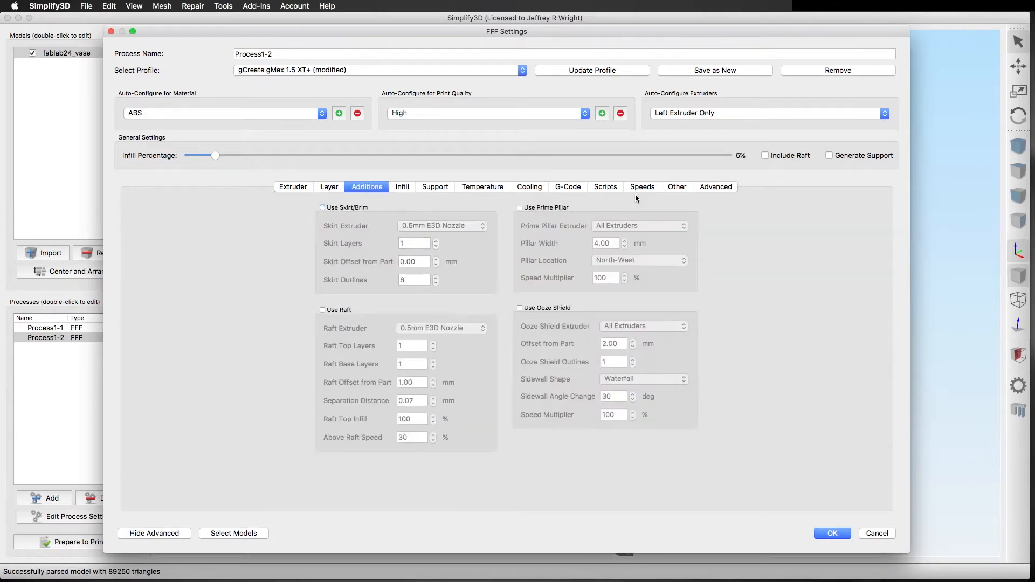
click(833, 534)
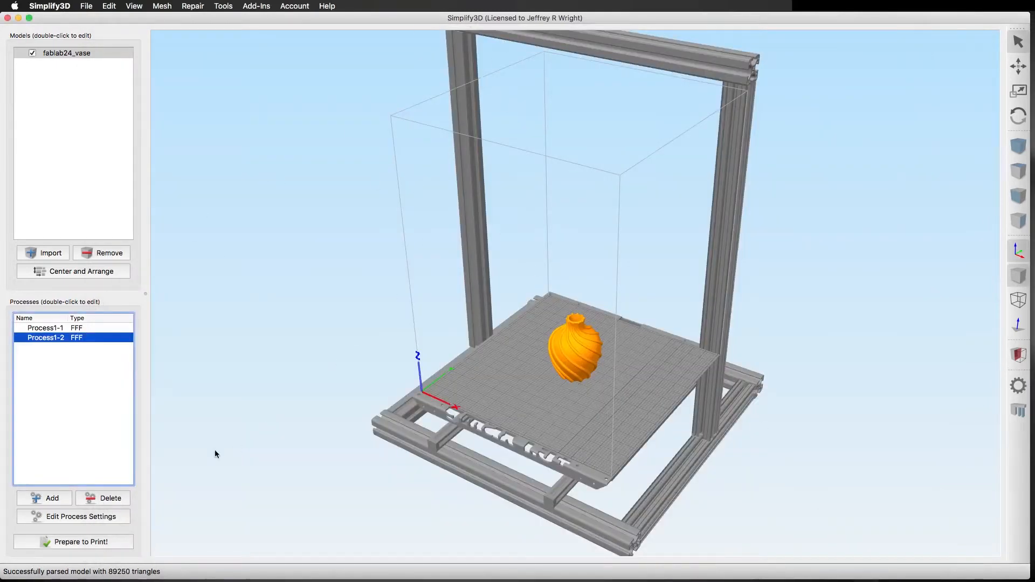
Slice both processes together with continuous layer-by-layer printing and preview the vase toolpaths up to layer 476.
click(67, 542)
click(433, 264)
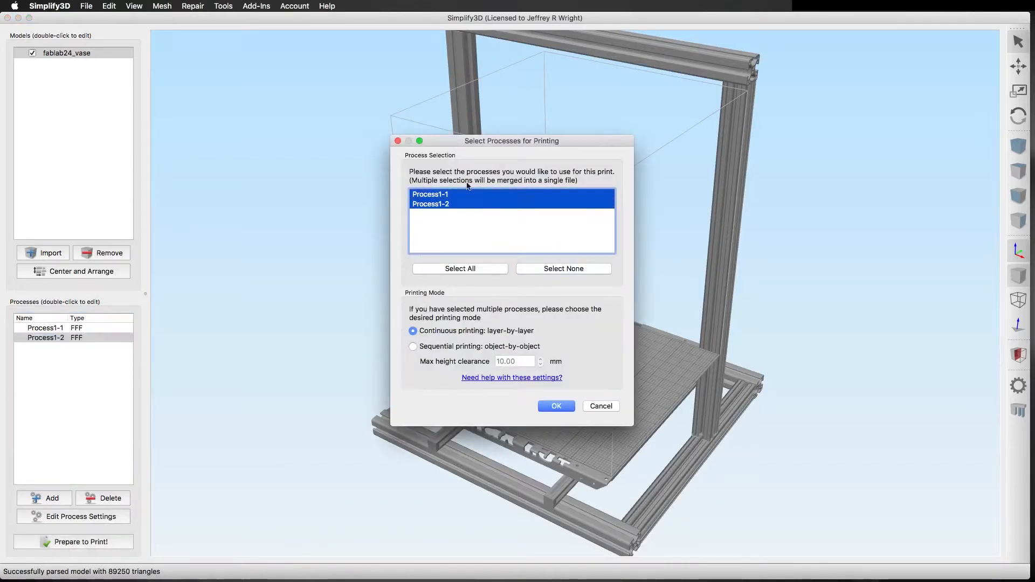
click(556, 407)
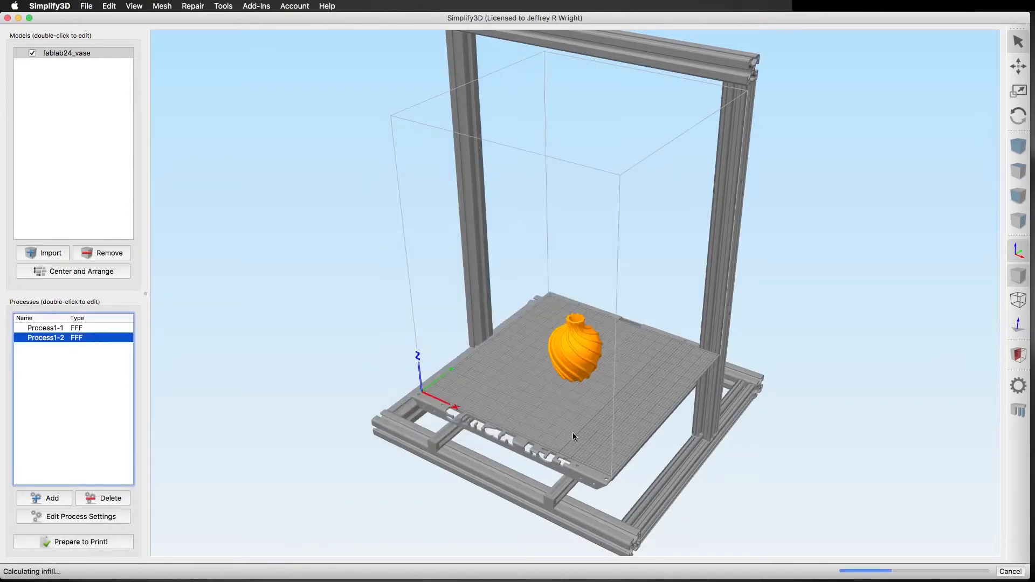
scroll(566, 420, up, 10)
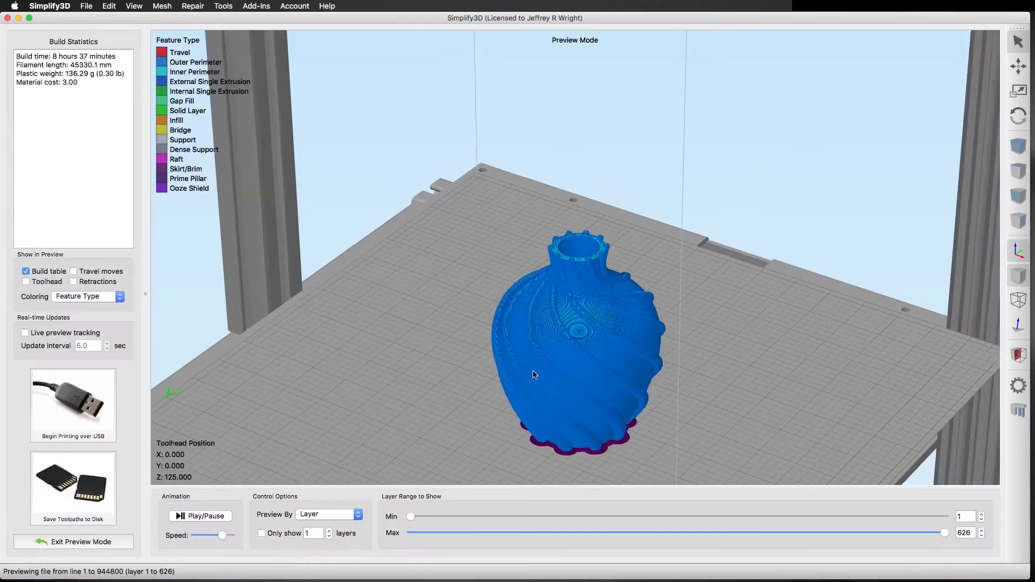
drag(533, 377, 510, 390)
drag(945, 533, 833, 529)
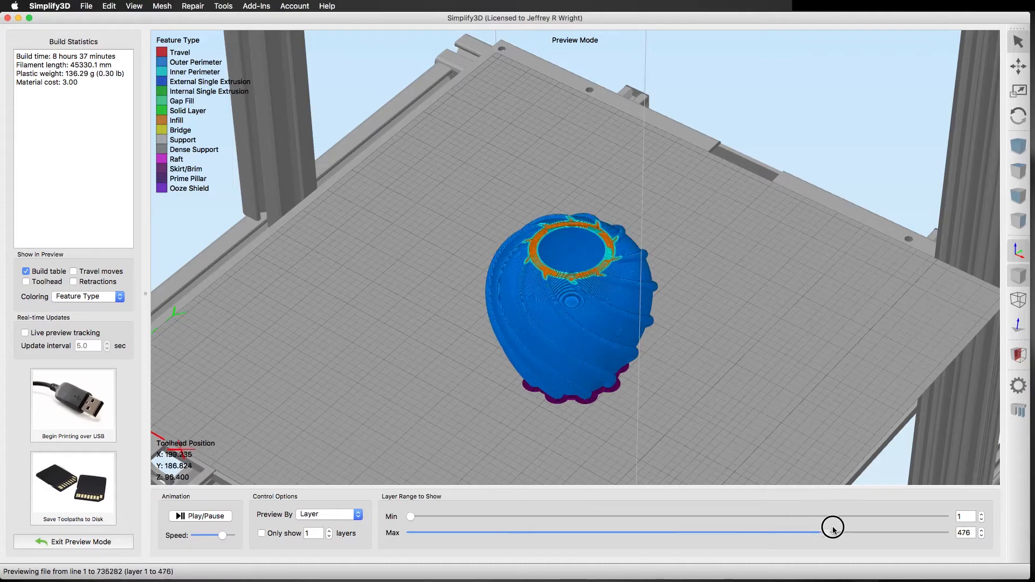
Exit the preview and set the top solid layers of Process1-2 to 2.
click(64, 541)
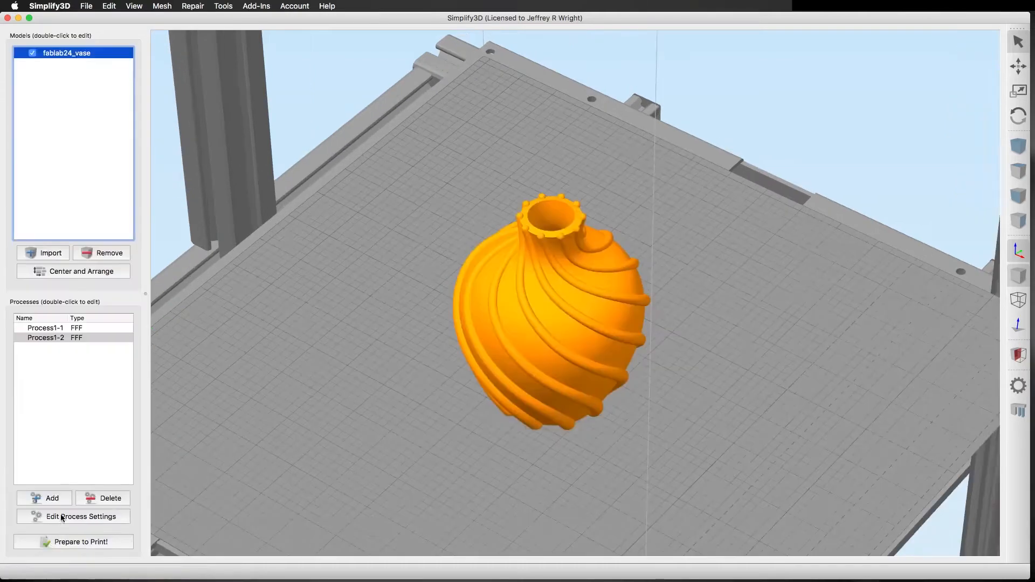
click(62, 517)
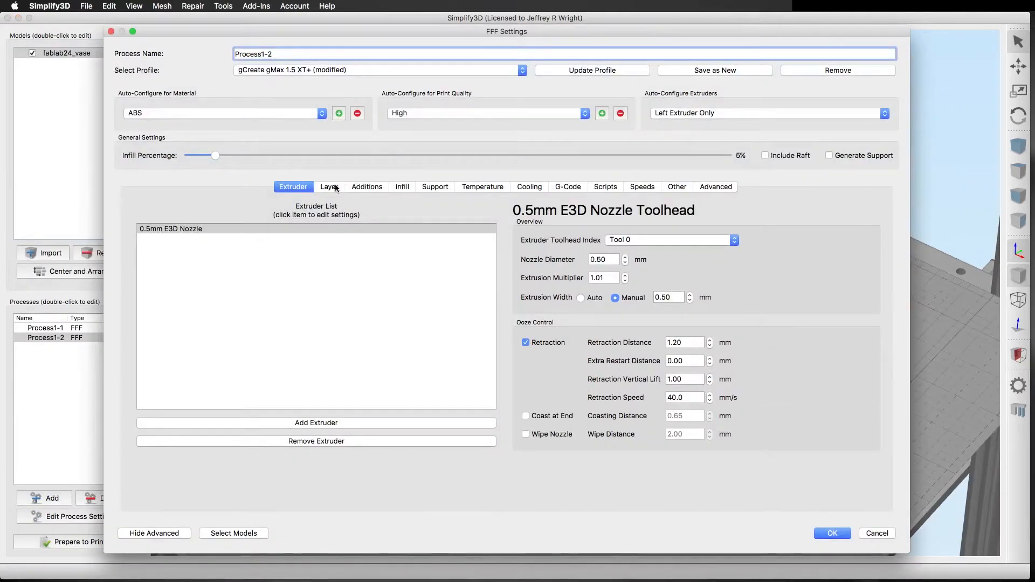
click(330, 187)
click(355, 274)
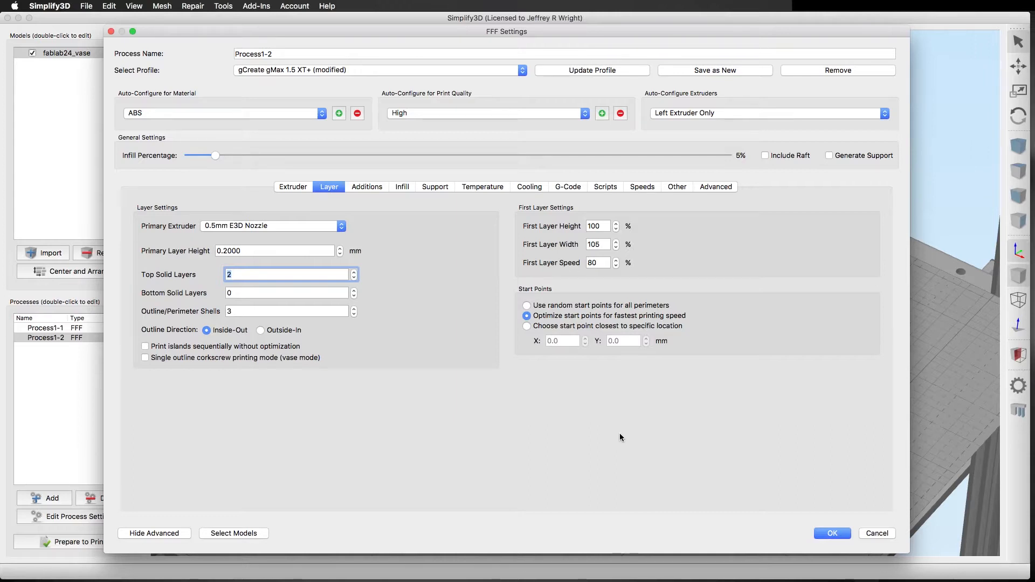
click(832, 534)
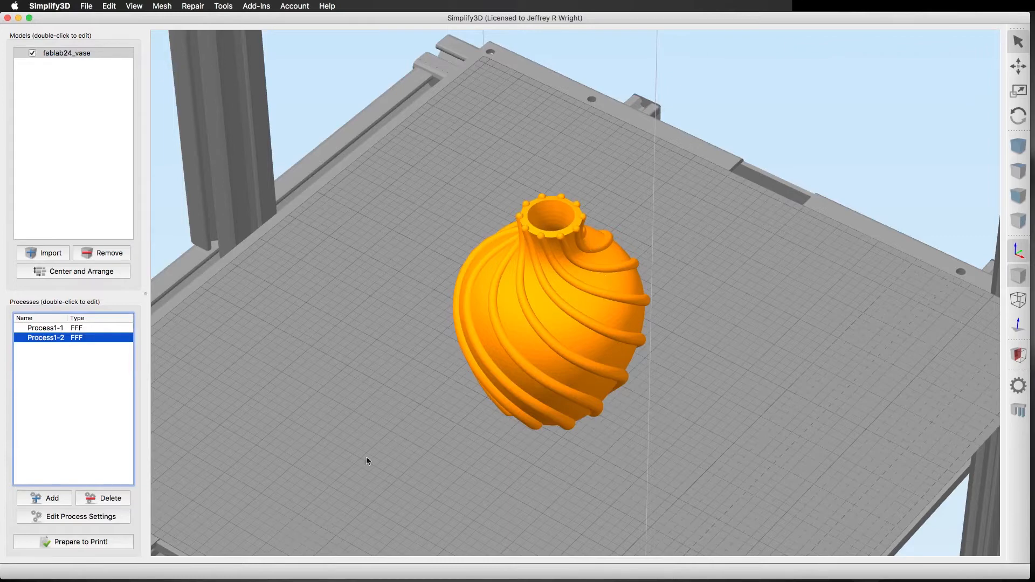
Slice all processes again to preview the vase with two top solid layers in the upper process.
click(67, 542)
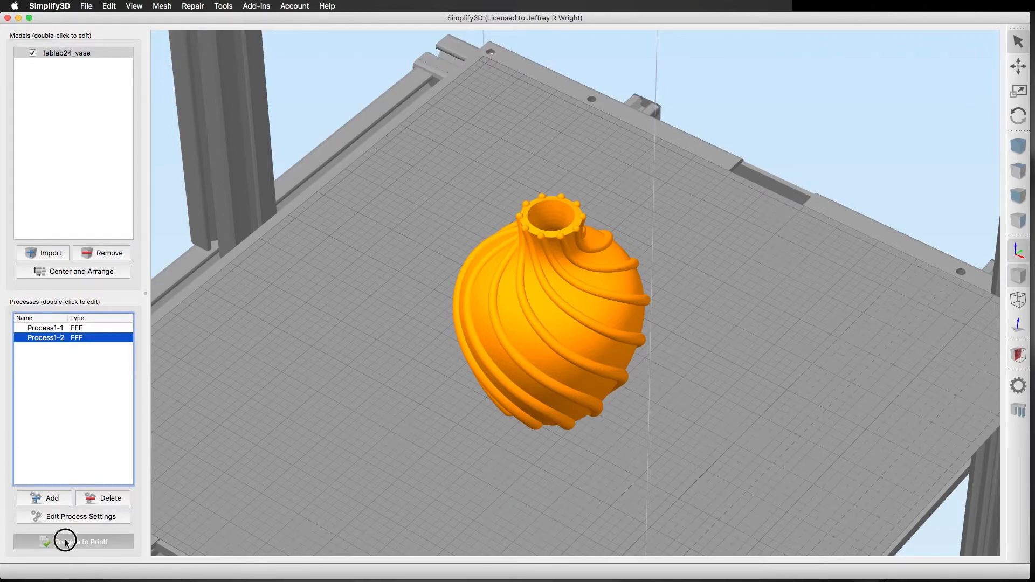
click(450, 268)
click(551, 406)
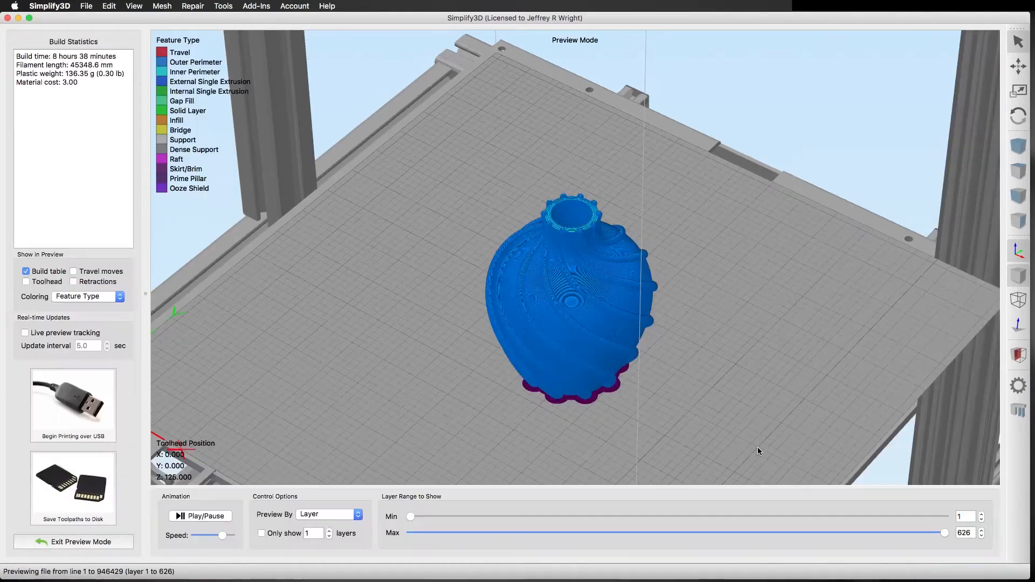
Inspect the vase's wall infill and solid layers in the toolpath preview at layer 412 and around layer 478.
drag(943, 533, 766, 534)
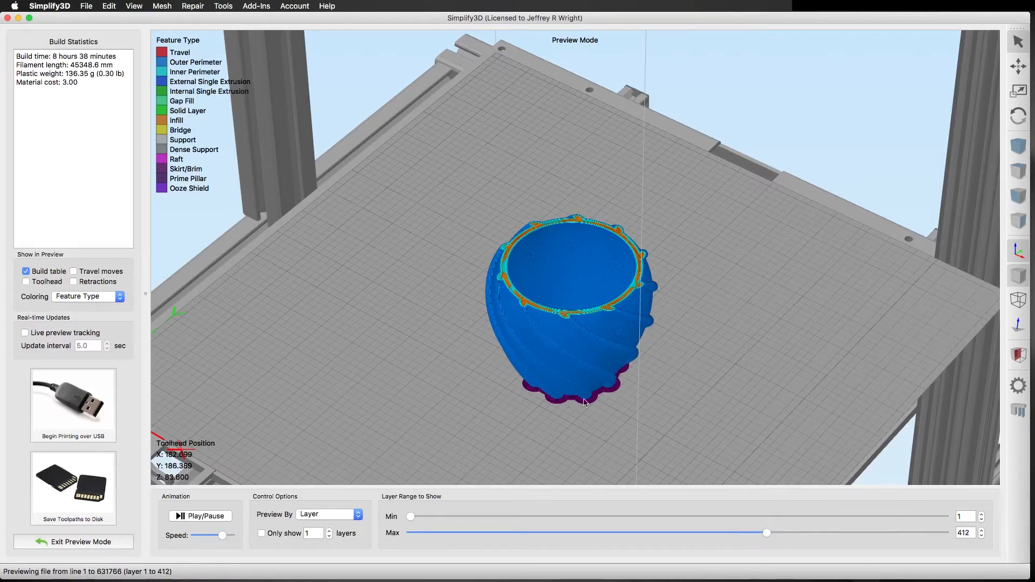
scroll(543, 356, up, 3)
drag(568, 322, 552, 358)
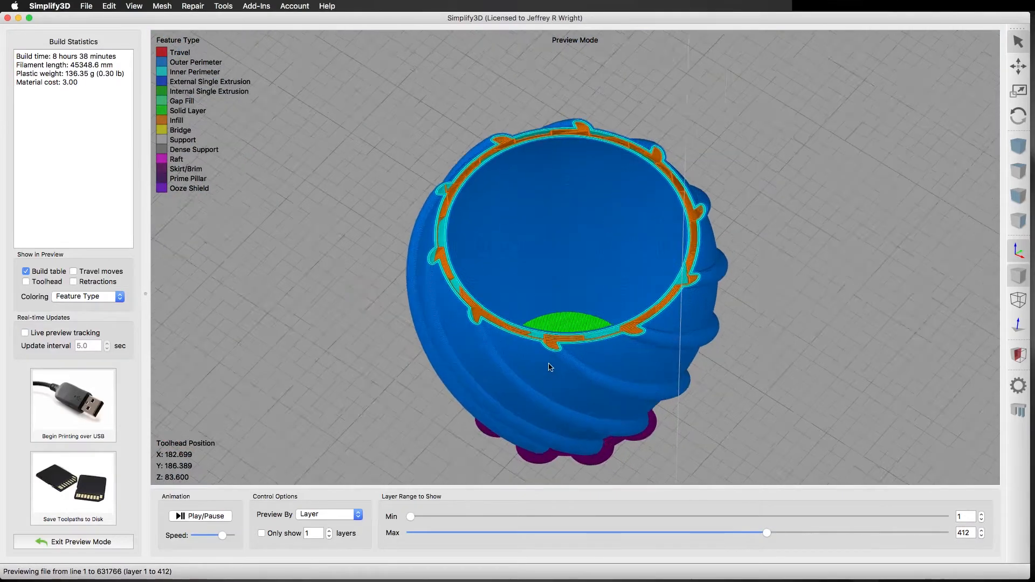
scroll(550, 362, up, 3)
drag(769, 532, 824, 534)
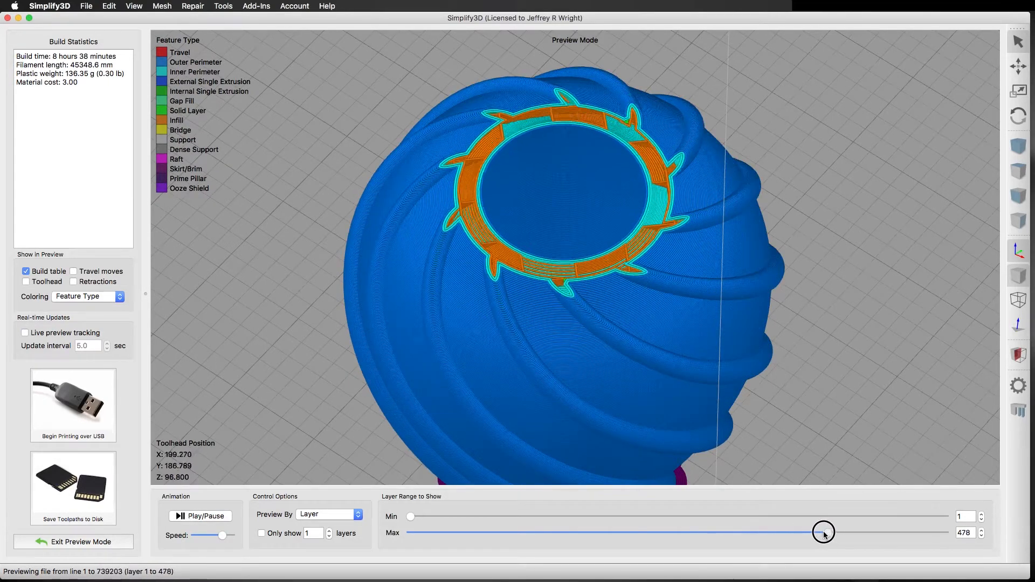
scroll(640, 225, up, 5)
right_drag(635, 180, 634, 265)
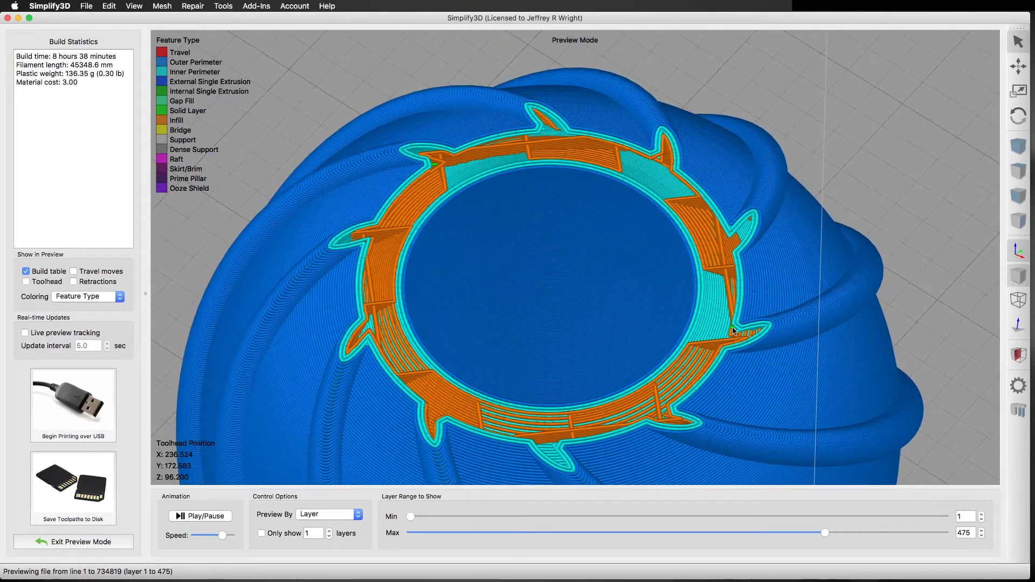
click(980, 532)
click(981, 531)
click(980, 531)
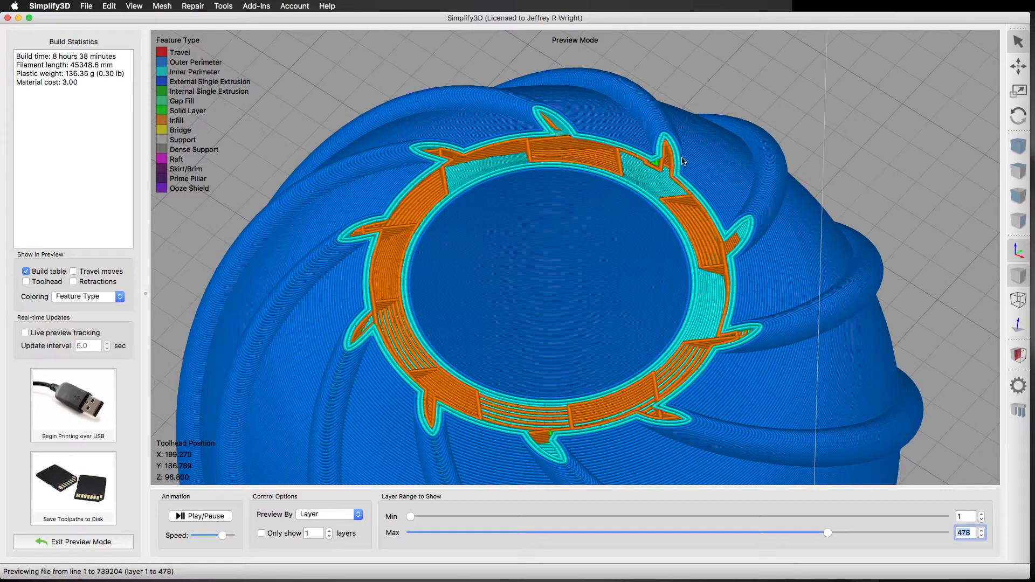
Exit the preview and set the top solid layers of Process1-2 back to 0.
click(108, 542)
click(68, 518)
click(322, 188)
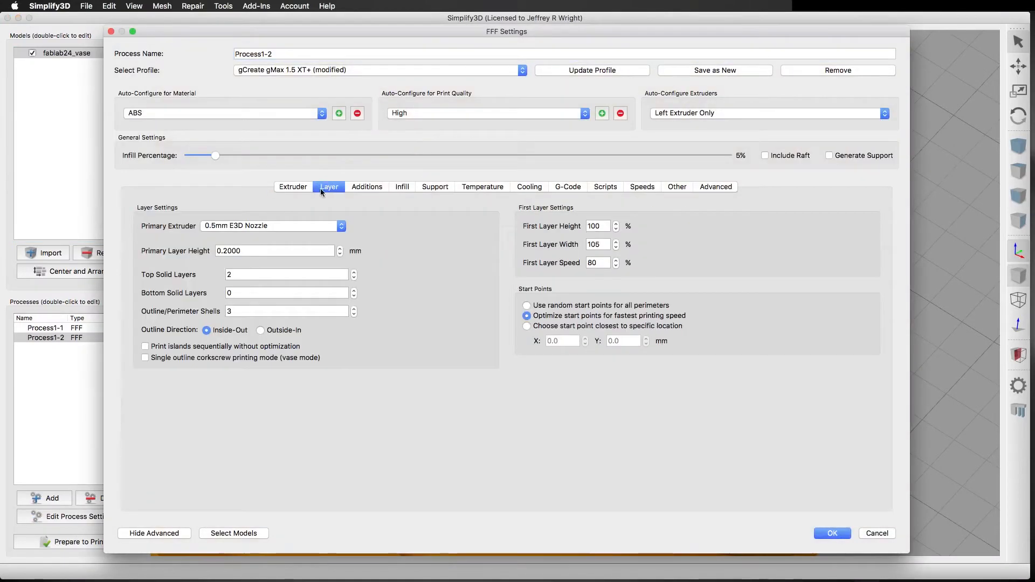
click(354, 278)
click(353, 278)
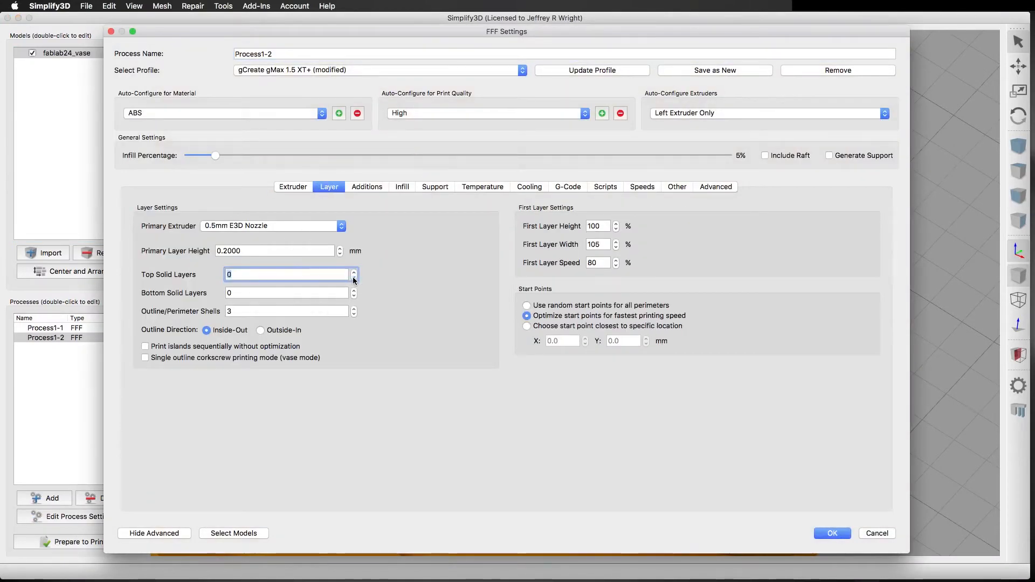
click(830, 532)
Prepare both Process1-1 and Process1-2 for printing as one continuous layer-by-layer print.
click(51, 544)
click(461, 268)
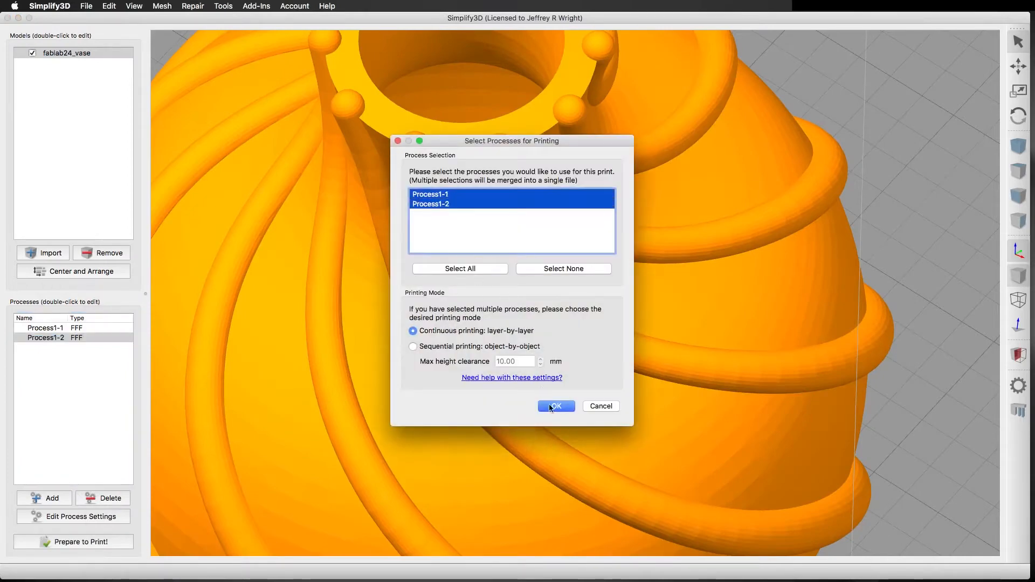
click(552, 407)
scroll(437, 299, down, 5)
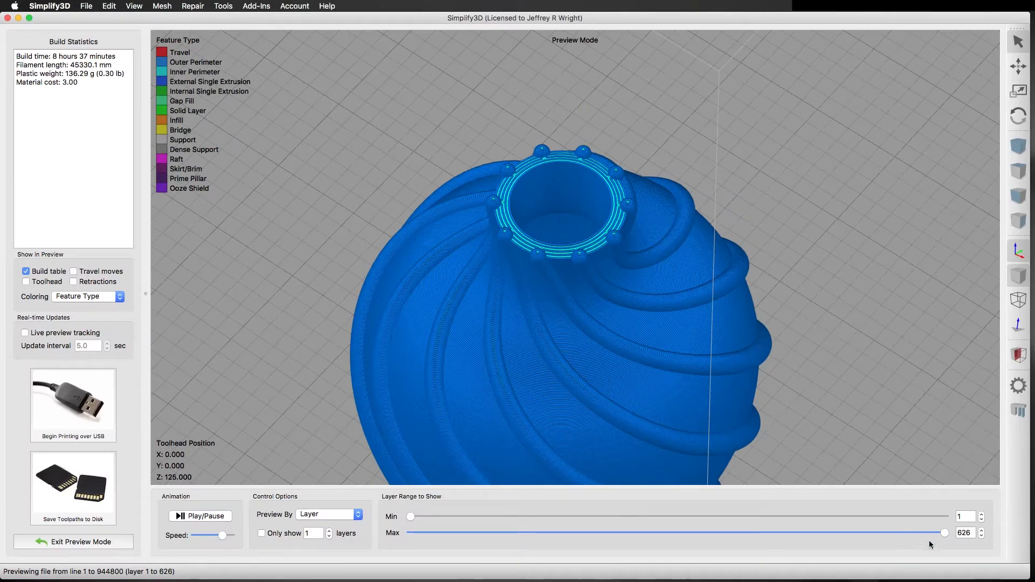
Preview the toolpaths up to layer 368 and examine the vase's solid base and interior walls from several angles.
drag(942, 532, 718, 532)
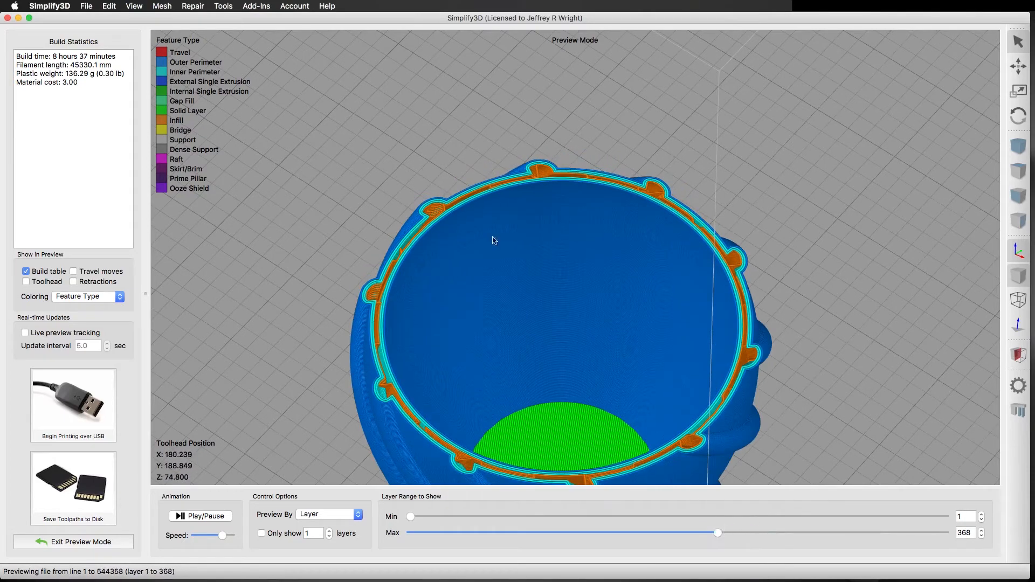
scroll(584, 321, down, 5)
drag(565, 360, 567, 423)
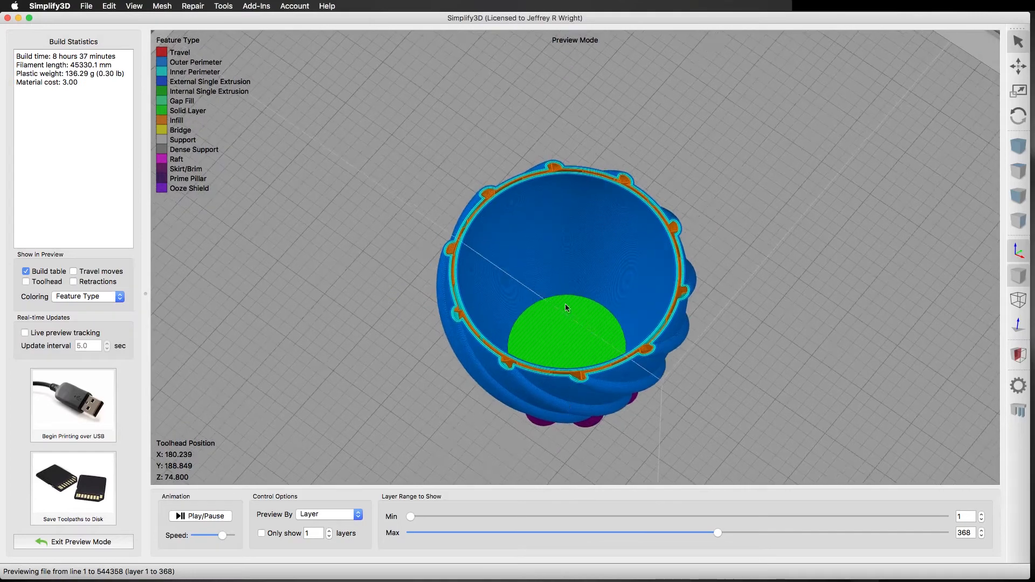
scroll(571, 328, down, 4)
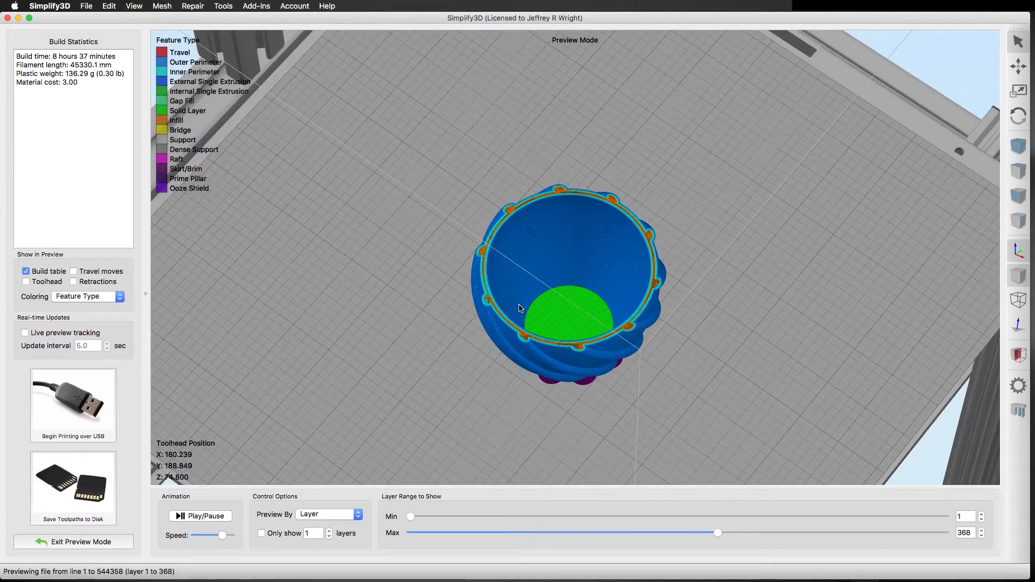
drag(528, 318, 513, 295)
right_drag(541, 387, 517, 327)
scroll(517, 328, up, 3)
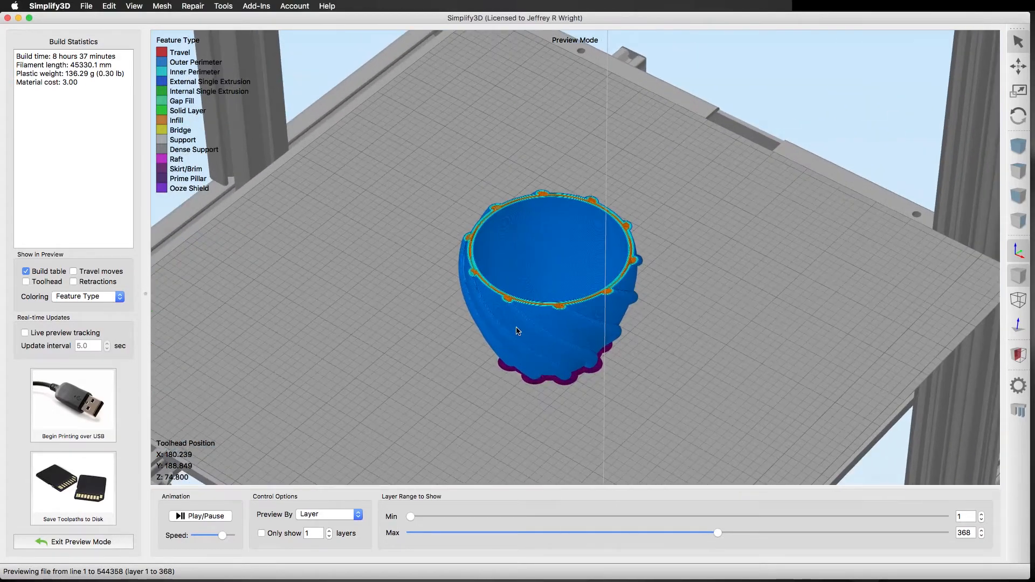